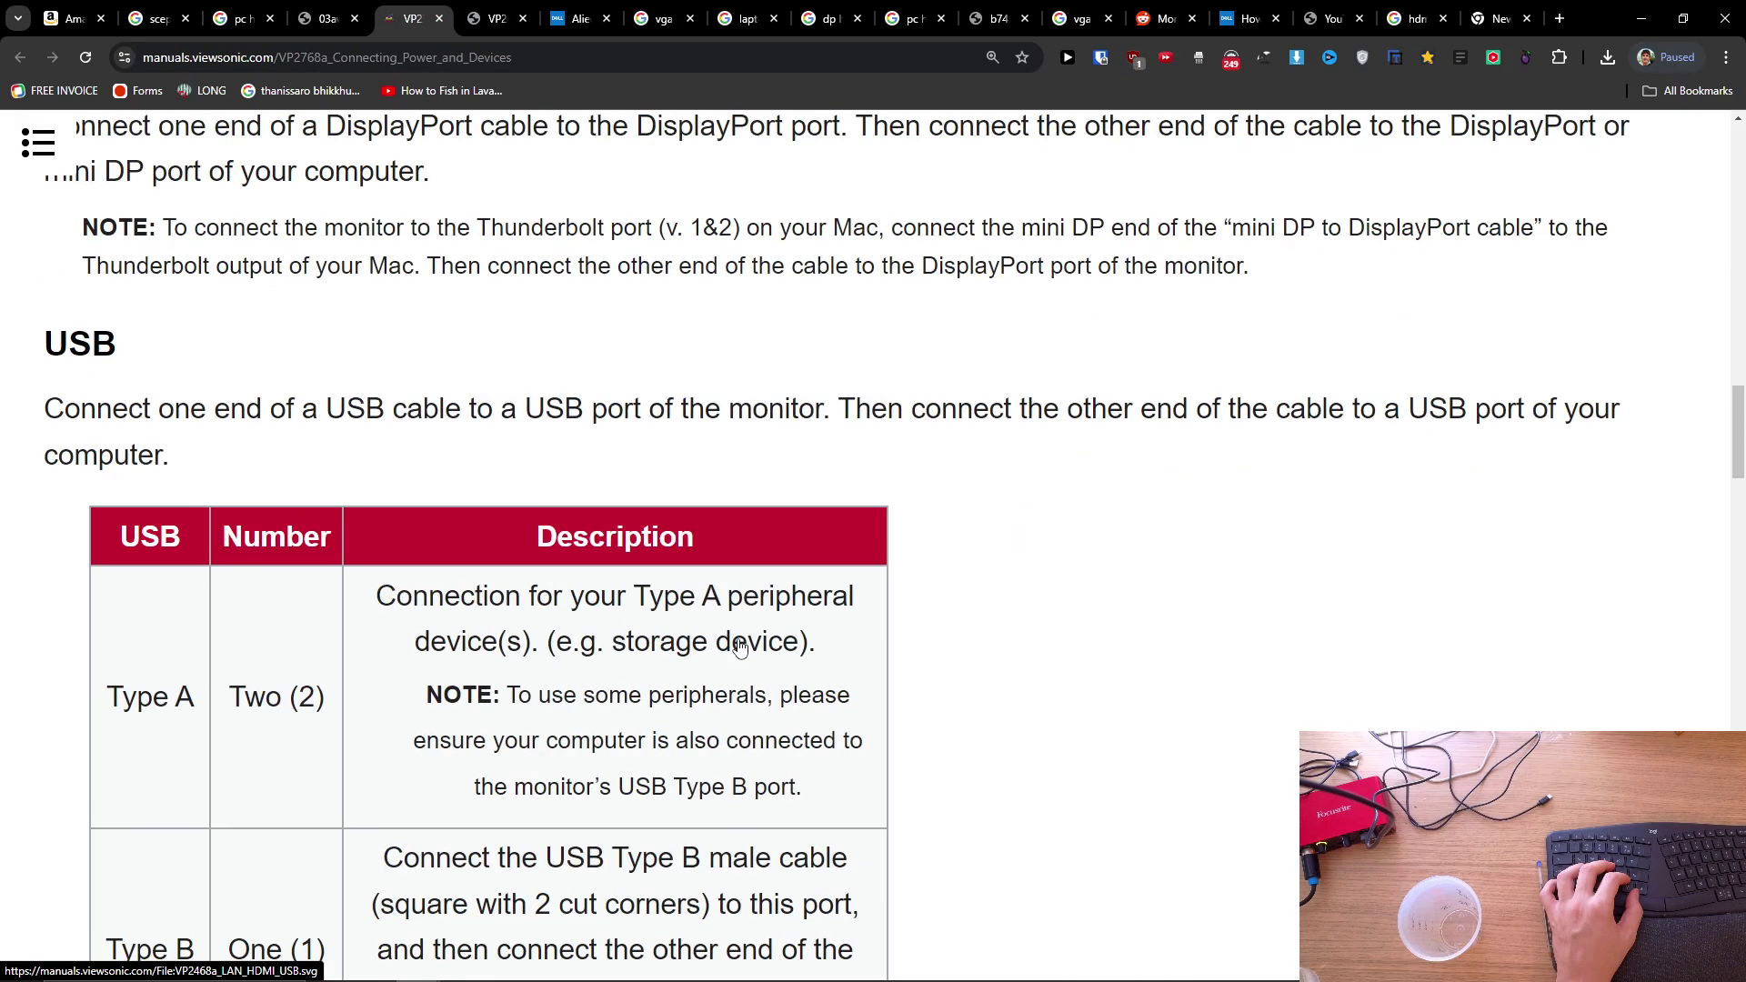
{"action": "scroll", "coordinate": [739, 645], "scroll_direction": "up", "scroll_amount": 2}
{"action": "scroll", "coordinate": [738, 645], "scroll_direction": "up", "scroll_amount": 3}
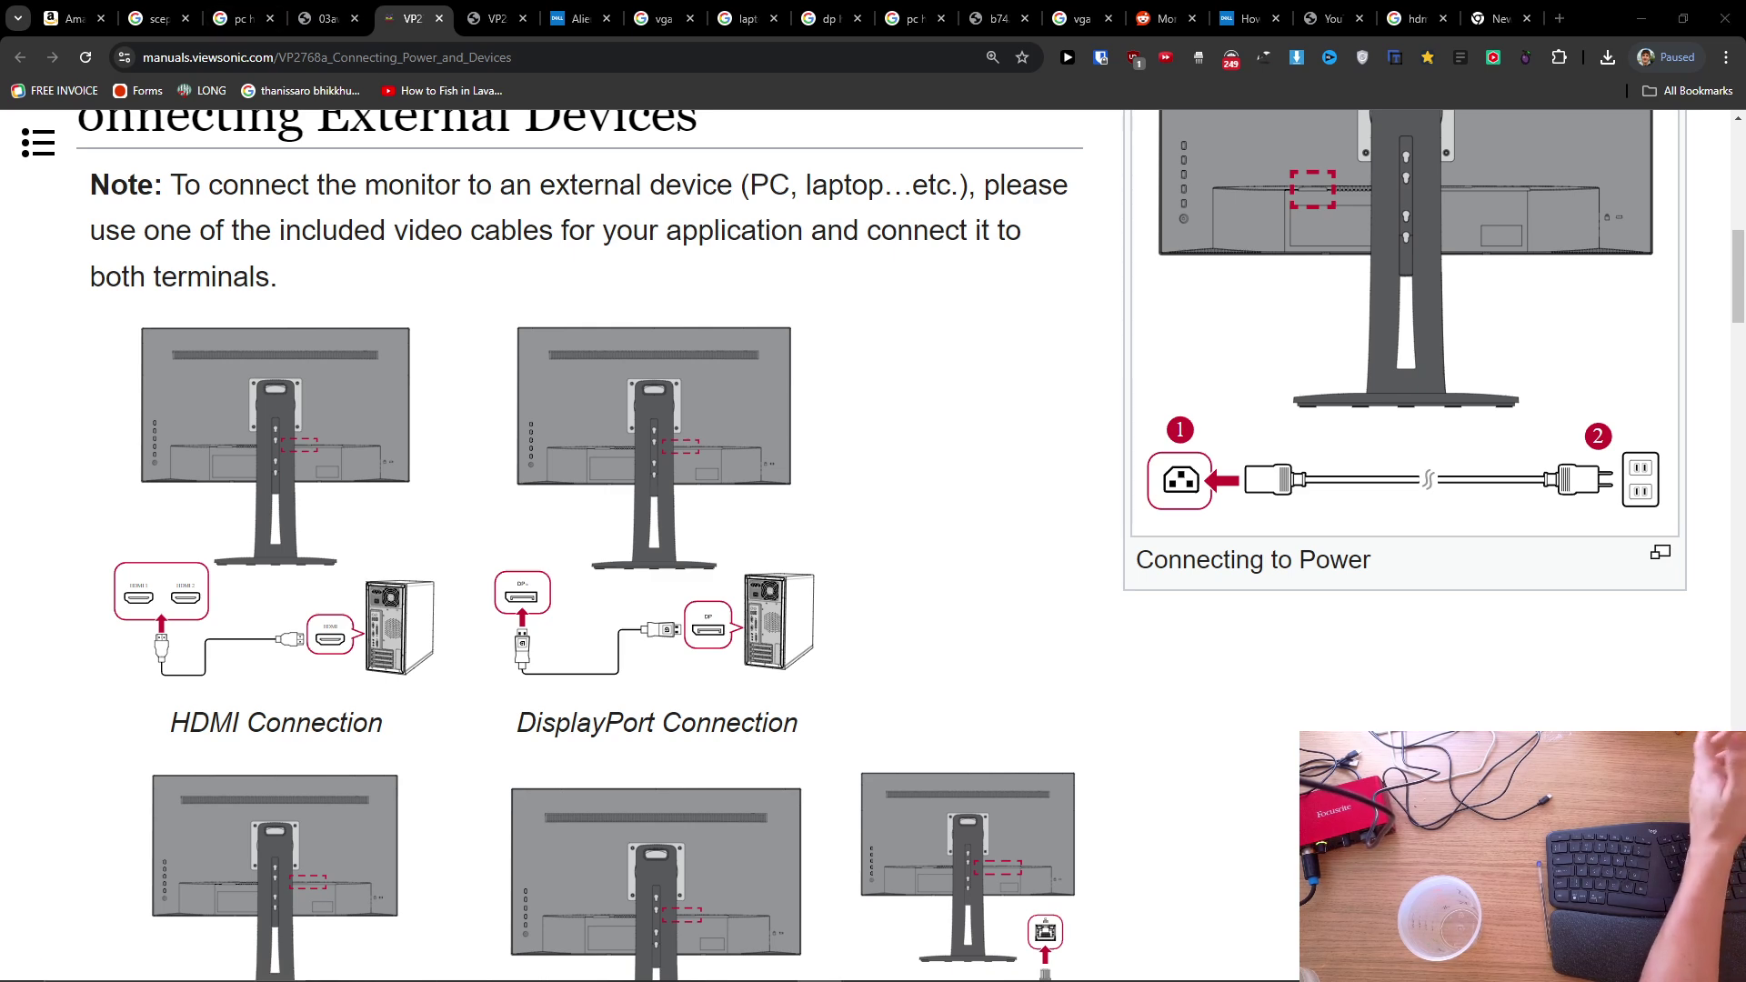
View the pcmag close-up photo of the monitor's rear ports showing two HDMI sockets
{"action": "left_click", "coordinate": [338, 17]}
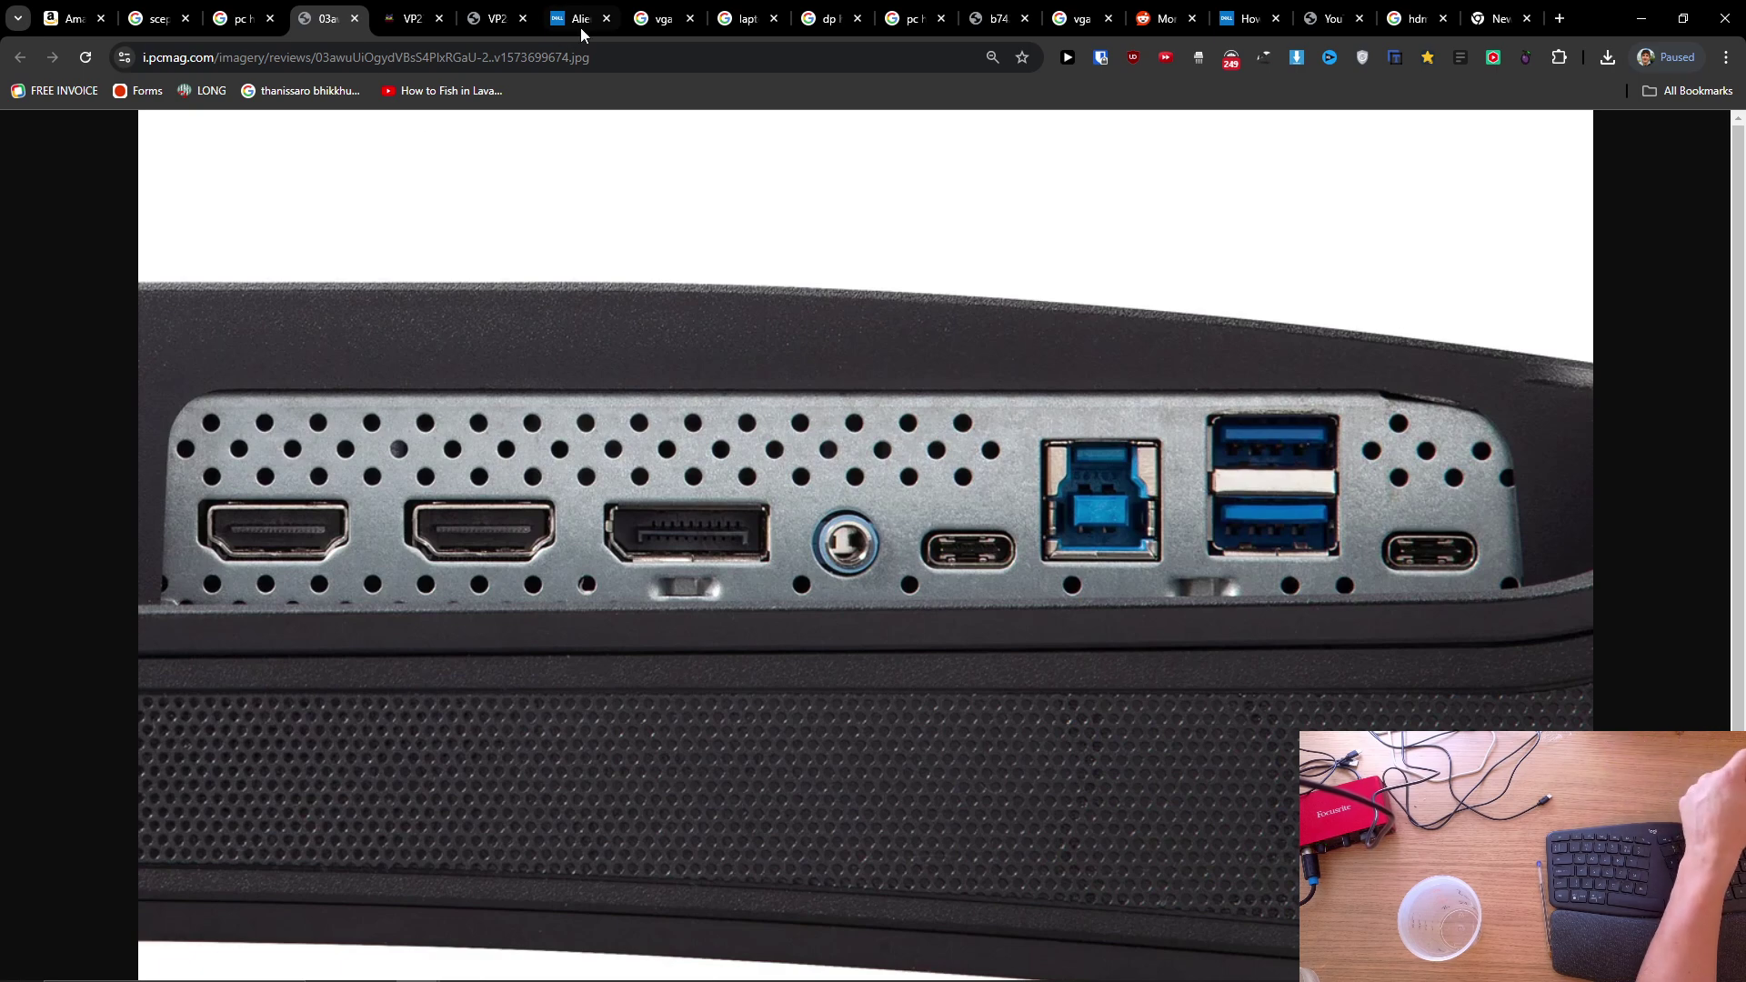
{"action": "left_click", "coordinate": [657, 20]}
Search Google Images for 'pc hdmi'
{"action": "left_click", "coordinate": [626, 57]}
{"action": "type", "text": "pc hdmi"}
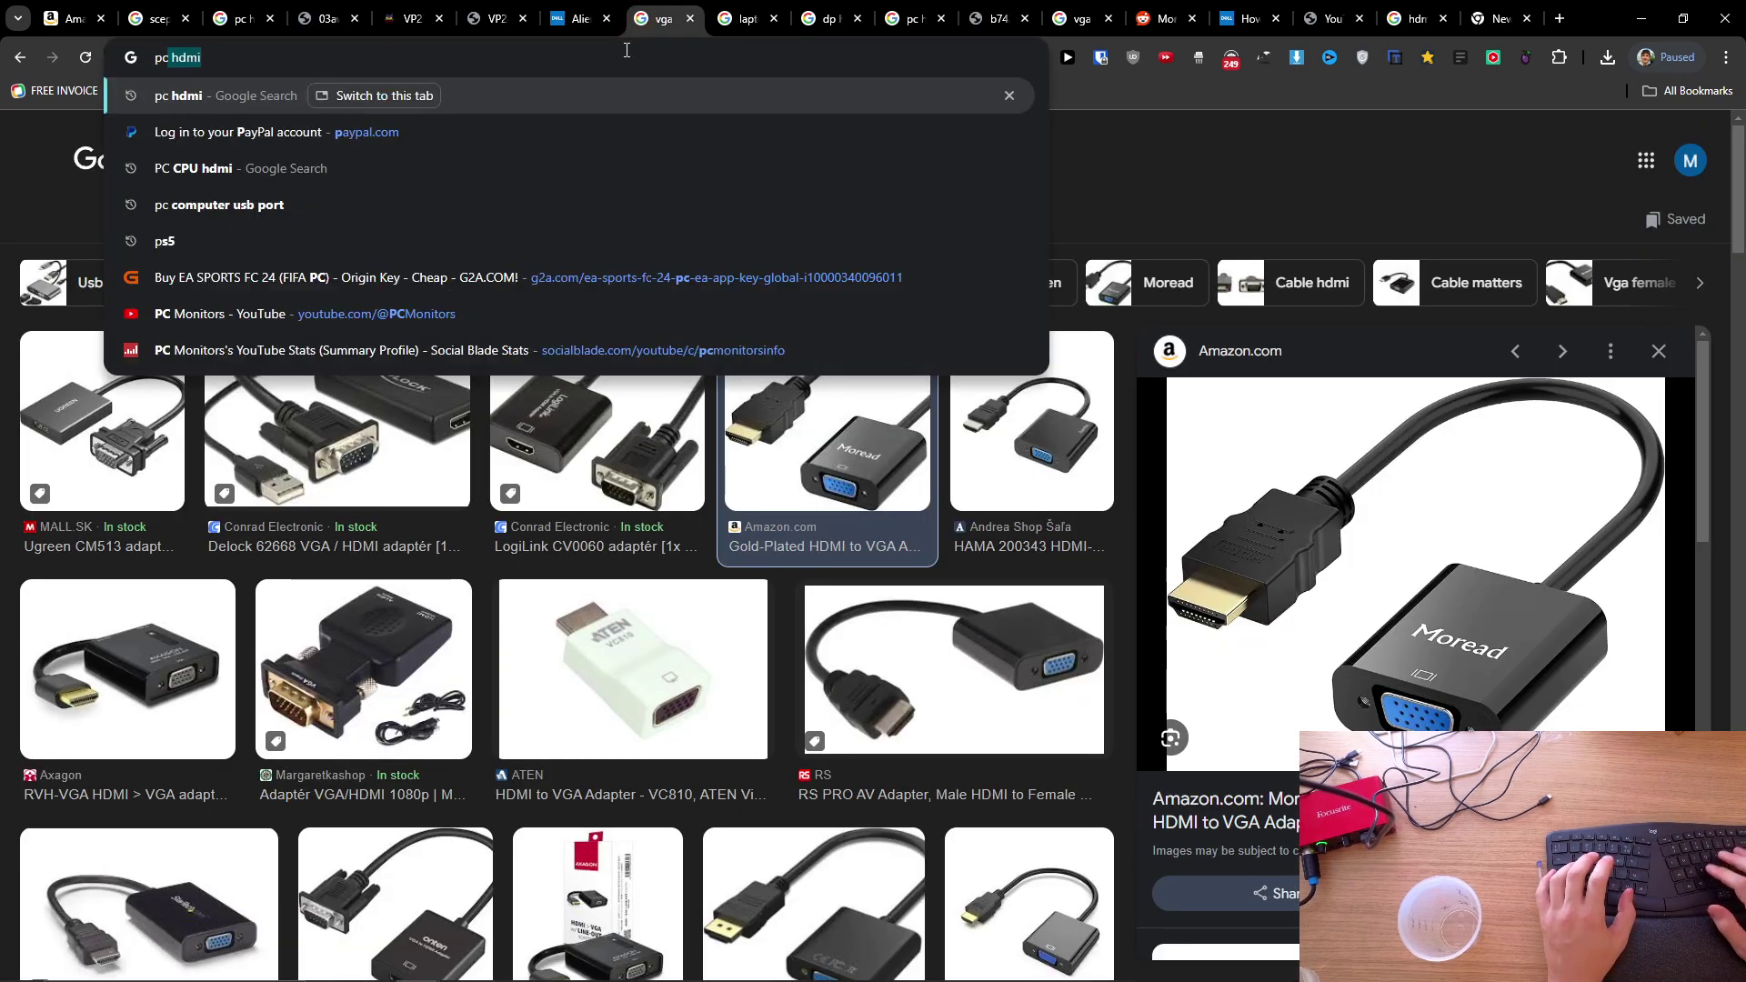
{"action": "key", "text": "Return"}
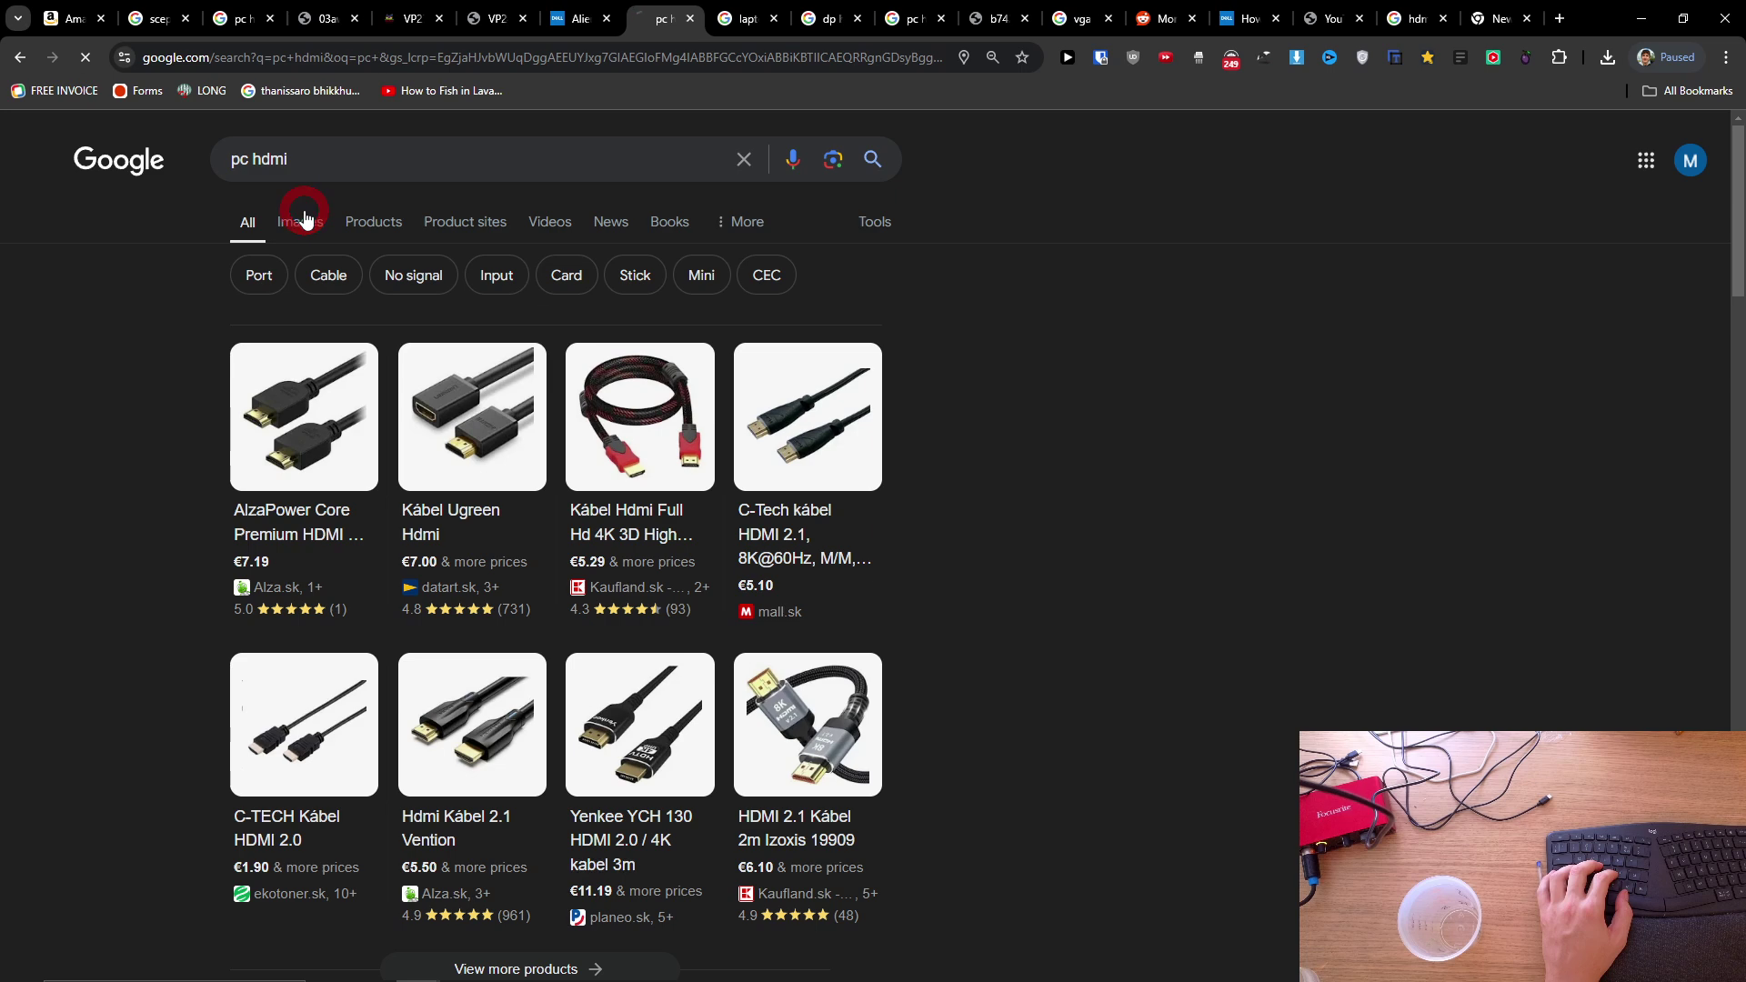
{"action": "left_click", "coordinate": [304, 220]}
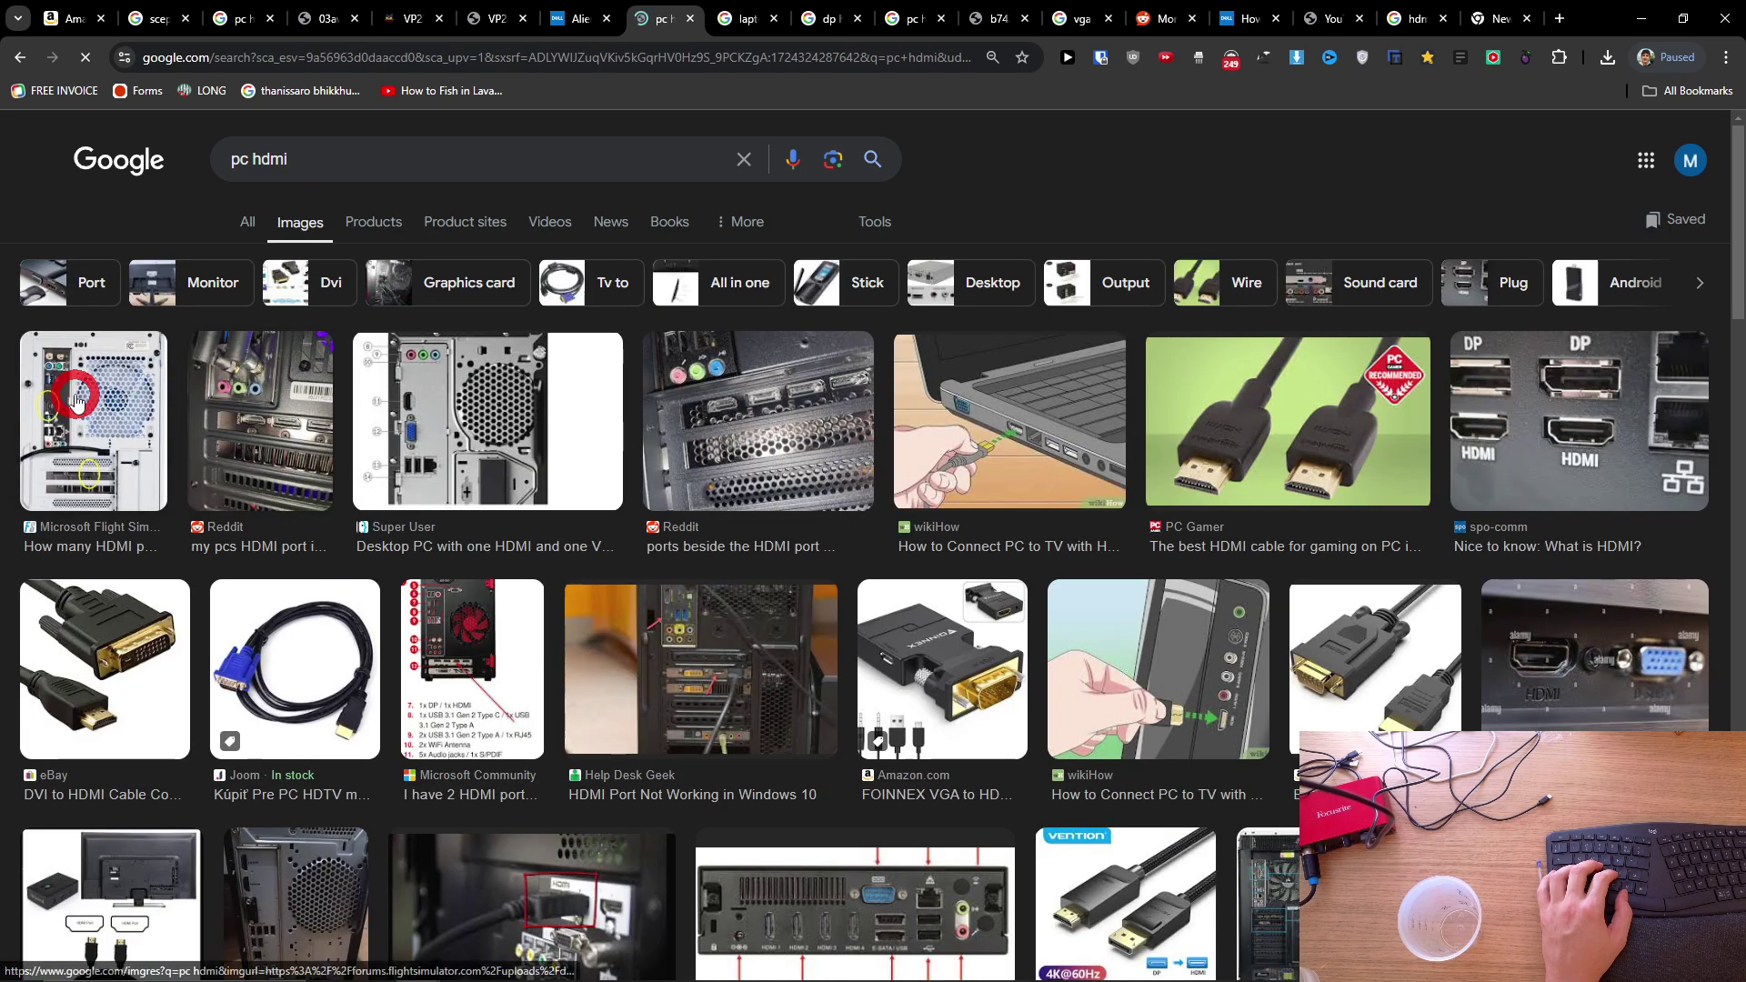
Preview the first PC rear panel image result and open it full-size in a new tab
{"action": "left_click", "coordinate": [75, 397]}
{"action": "right_click", "coordinate": [1364, 620]}
{"action": "left_click", "coordinate": [1411, 358]}
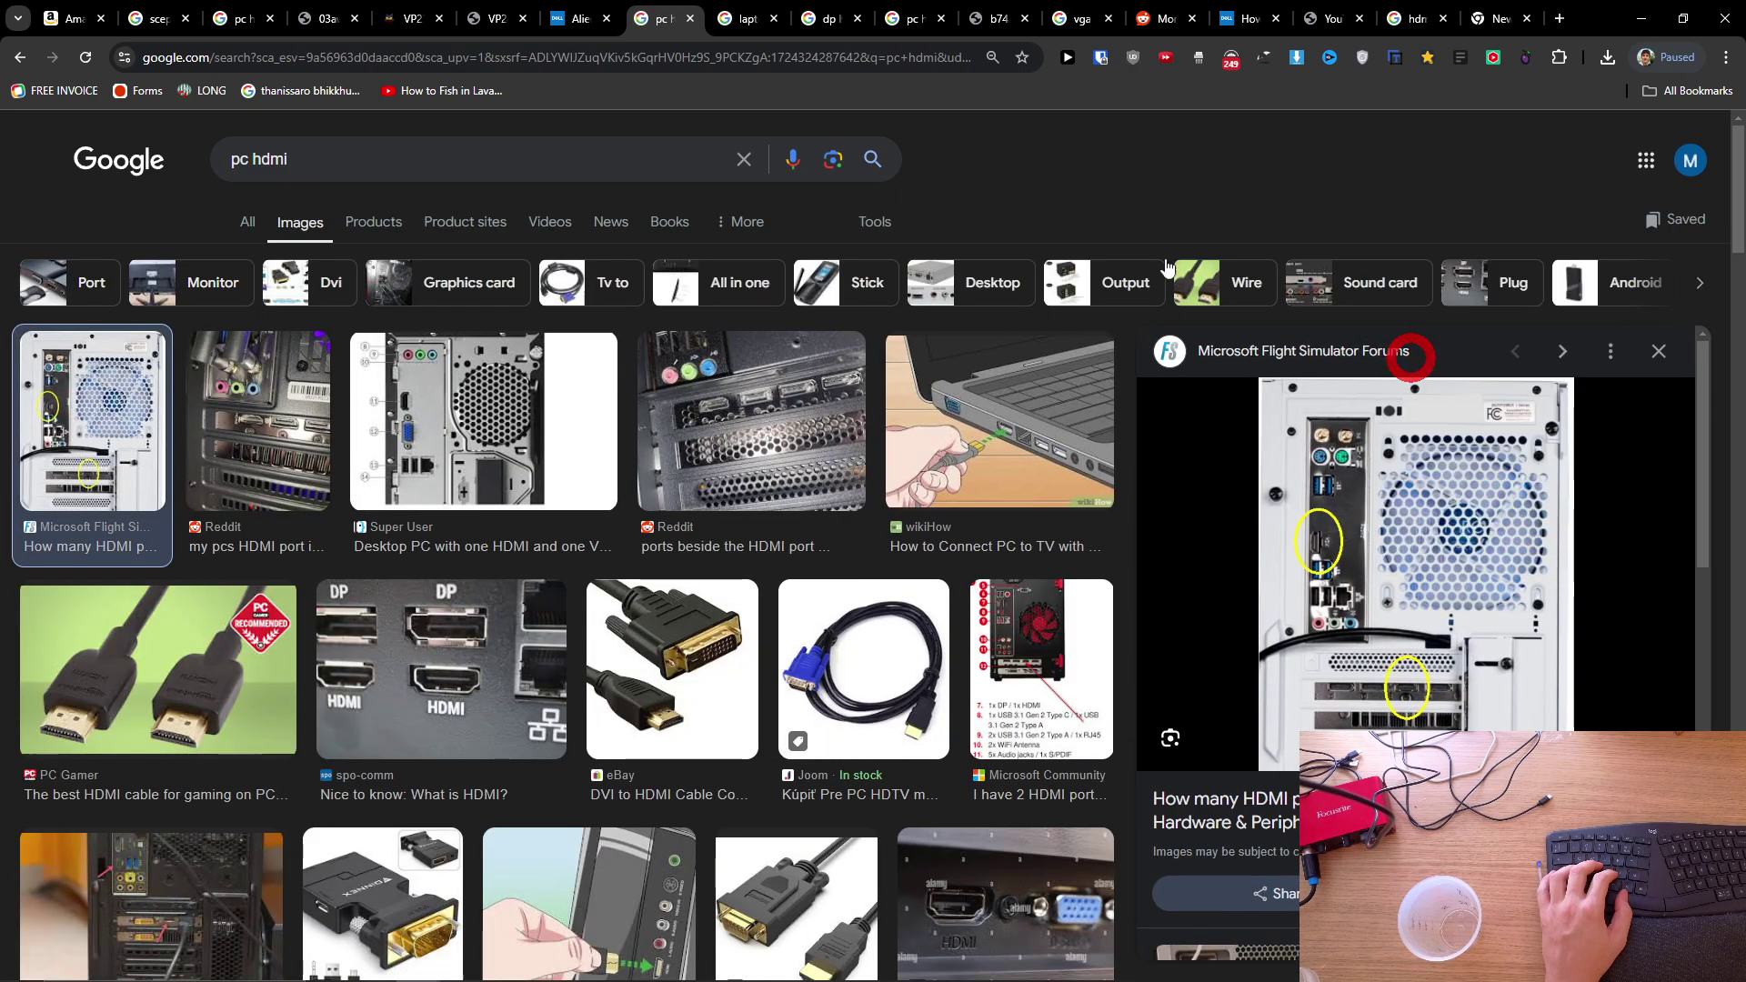
{"action": "left_click", "coordinate": [720, 17]}
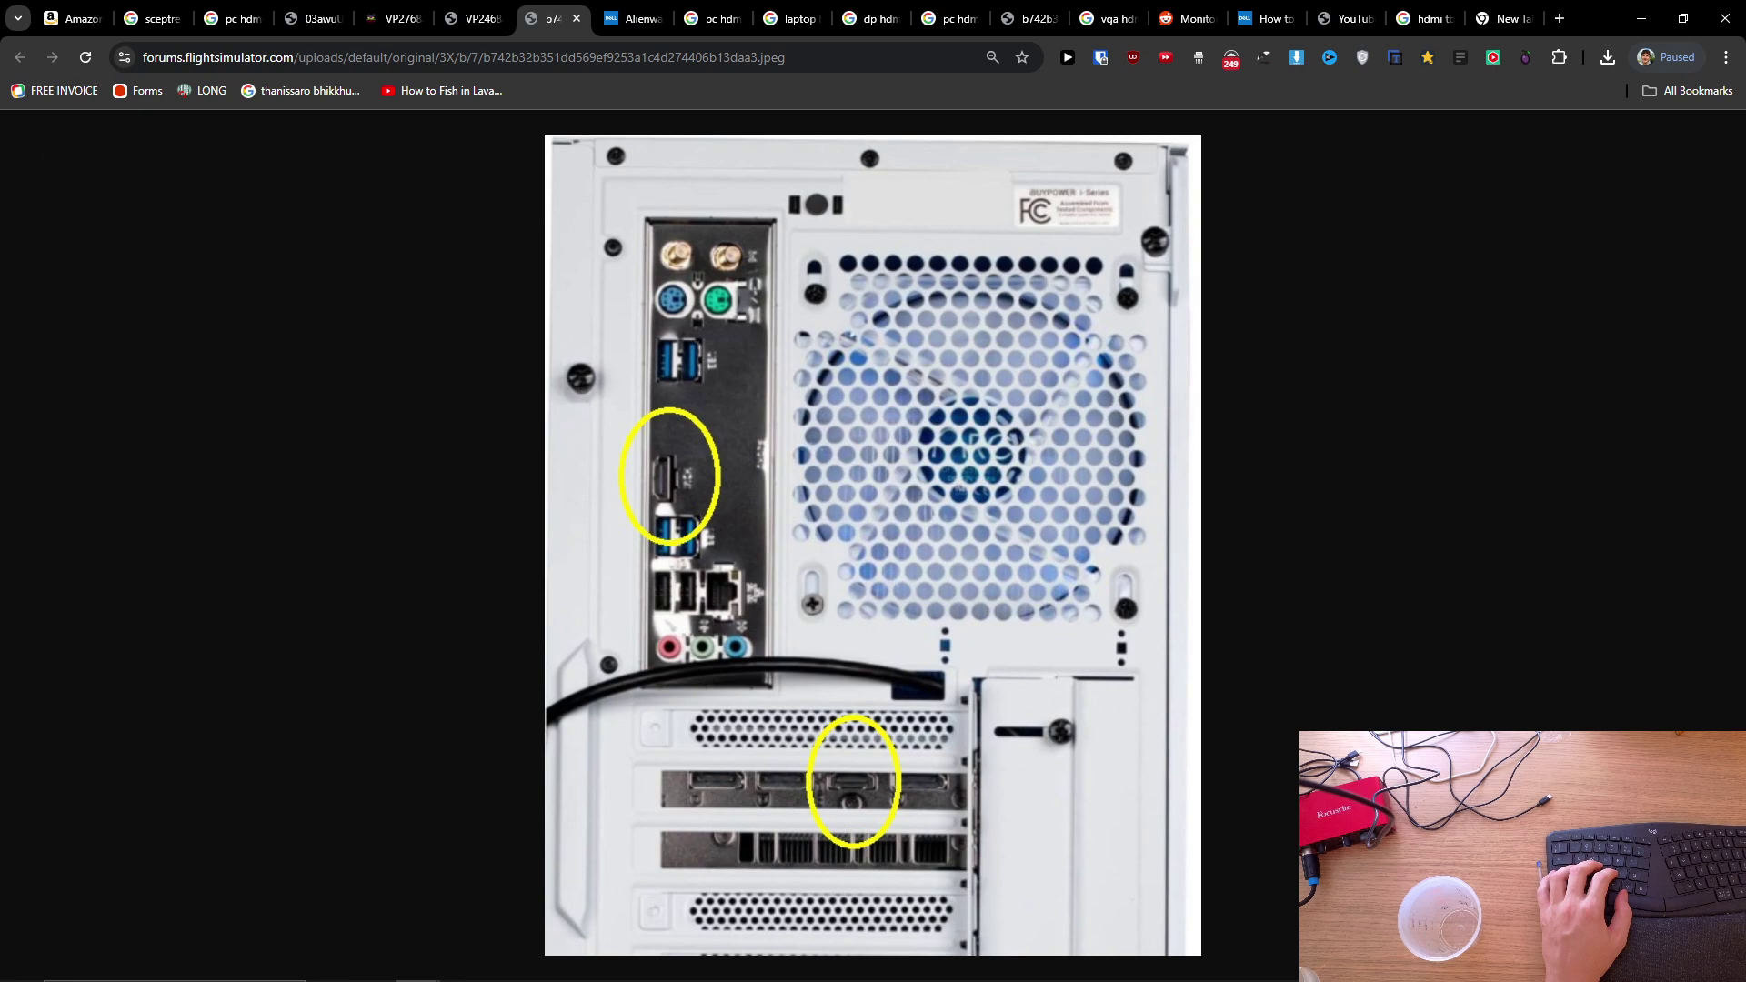
Examine the forum photo of the PC rear panel with both HDMI ports circled in yellow
{"action": "left_click", "coordinate": [1528, 18]}
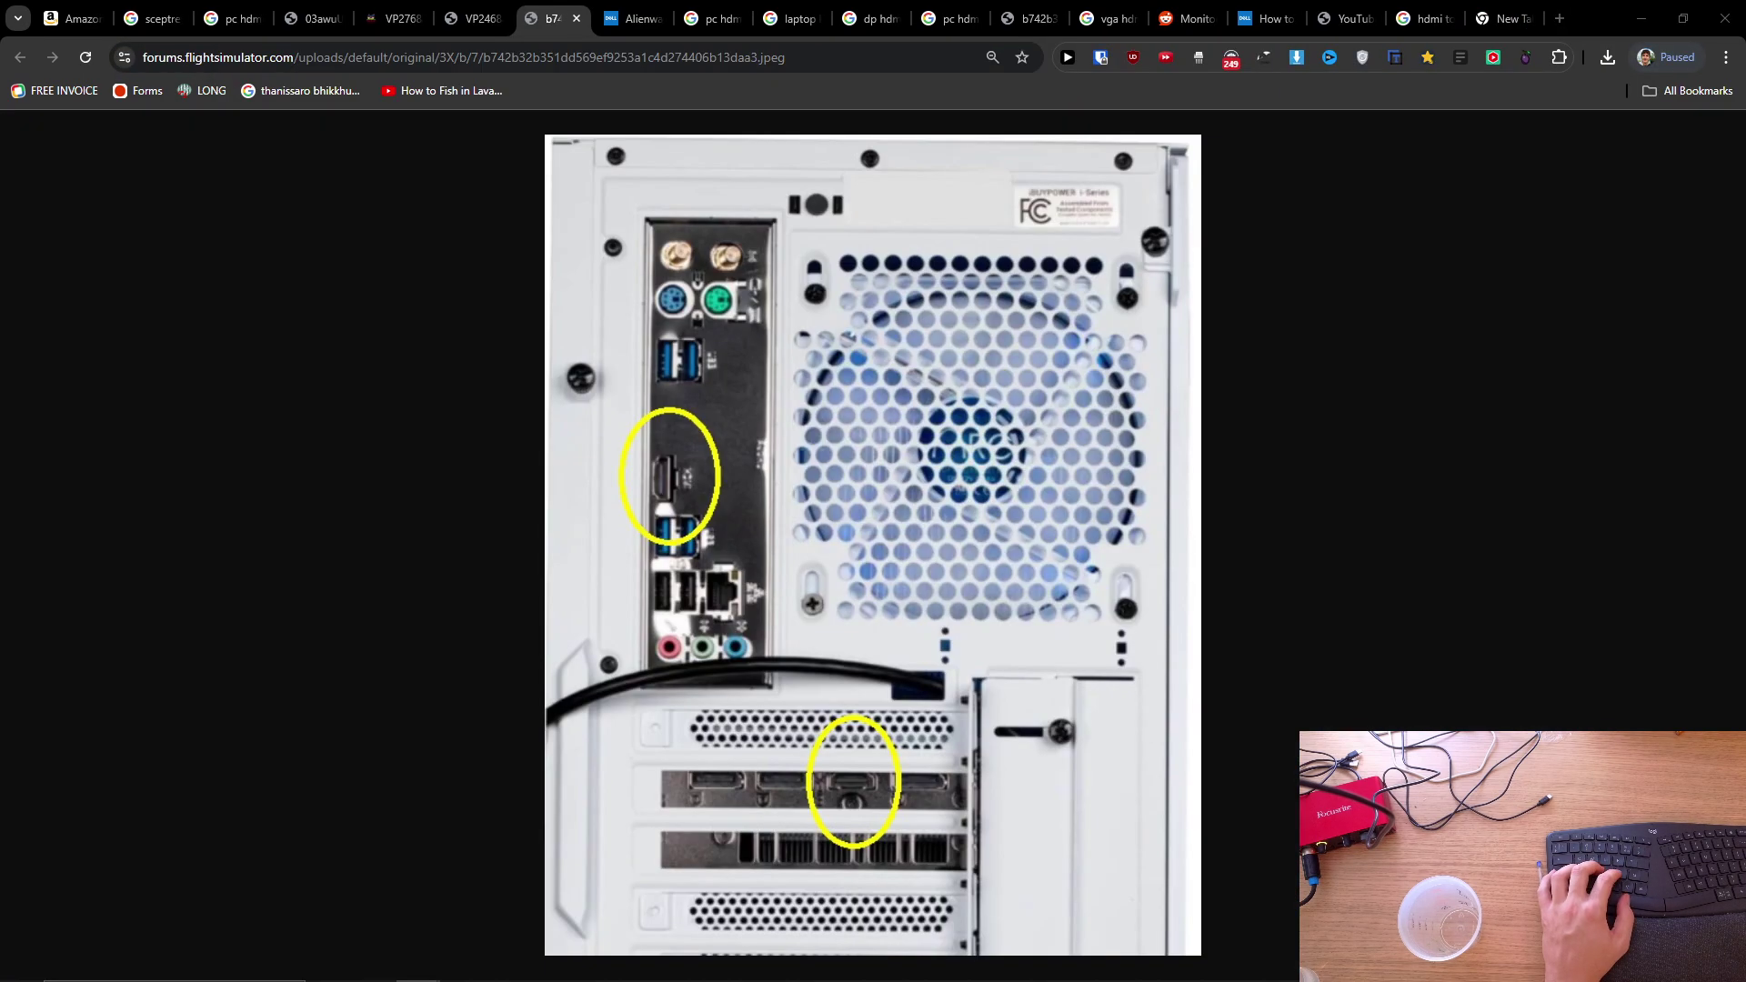